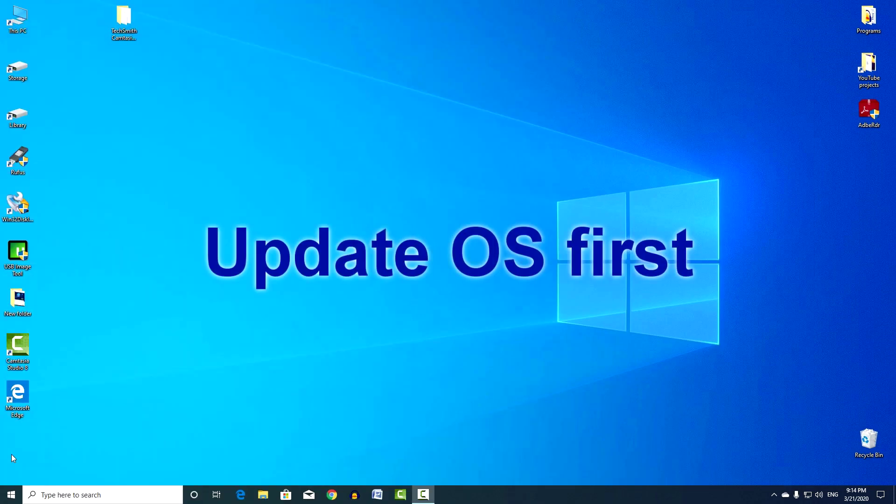
Run a Windows Update check in Settings > Update & Security, confirming the PC is up to date
{"action": "left_click", "coordinate": [14, 494]}
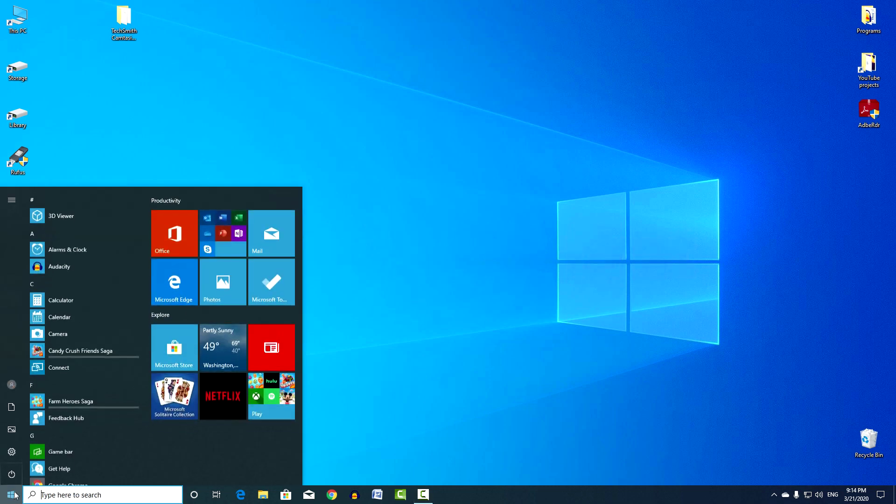
{"action": "left_click", "coordinate": [15, 452]}
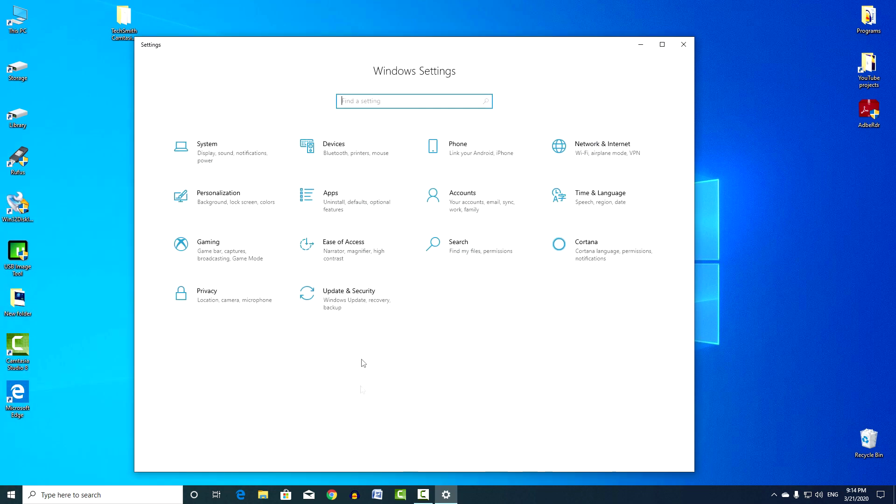
{"action": "left_click", "coordinate": [366, 301]}
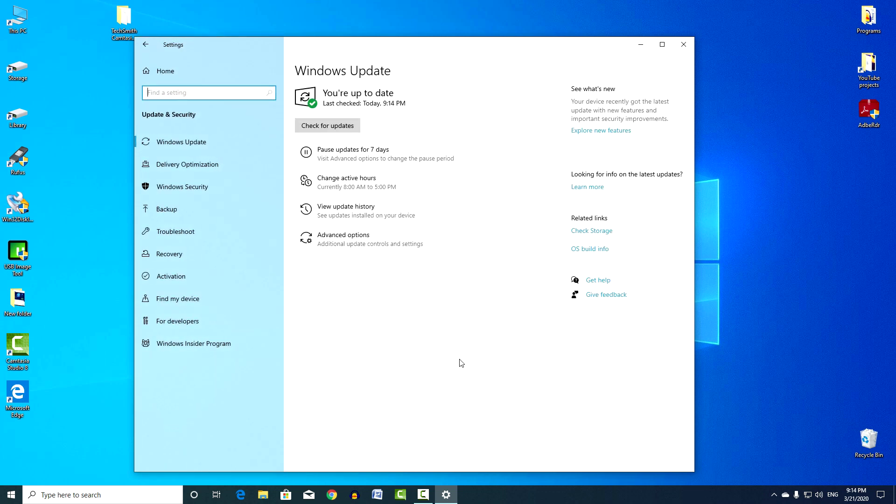
{"action": "left_click", "coordinate": [348, 130]}
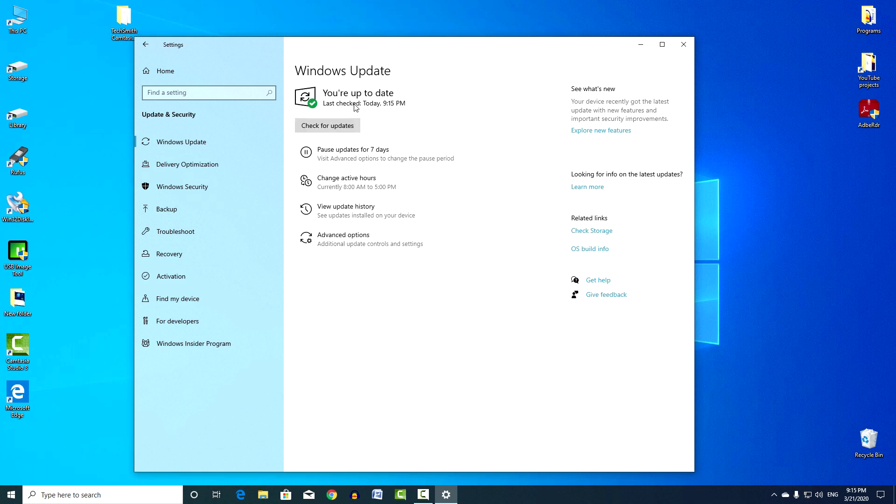
Close Settings and open the System Protection configuration for Local Disk (C:) via System info
{"action": "left_click", "coordinate": [683, 45]}
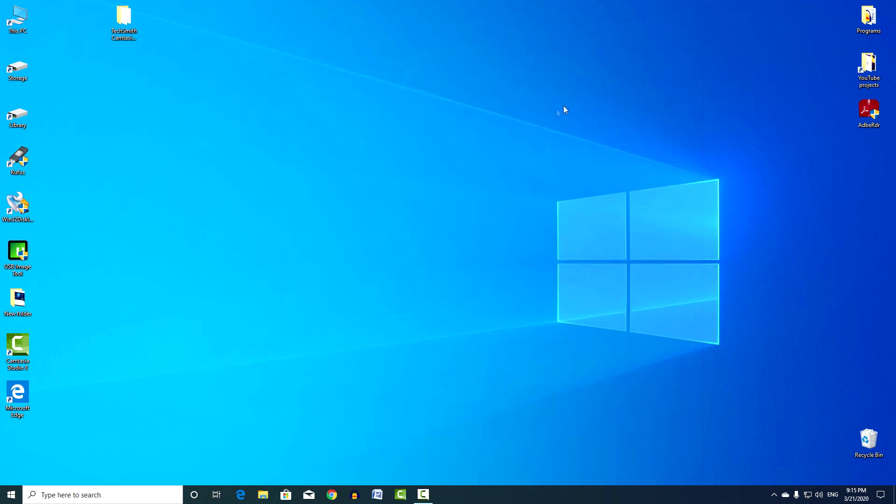
{"action": "right_click", "coordinate": [10, 495]}
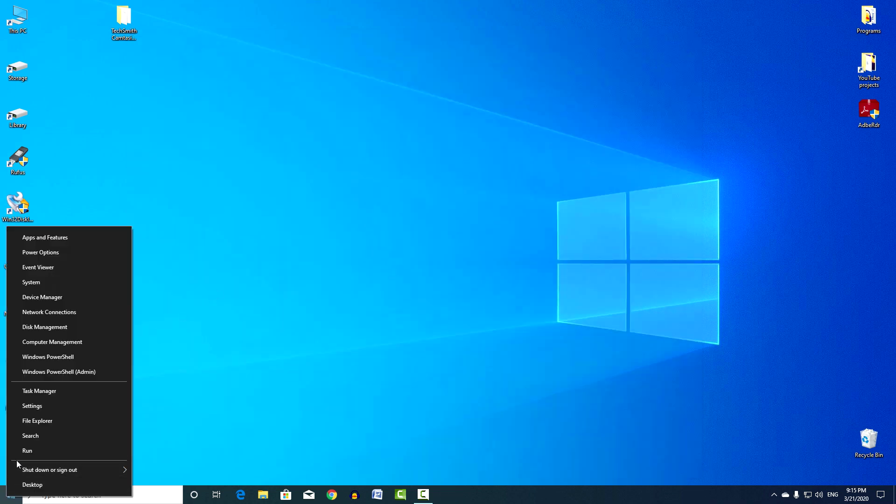
{"action": "left_click", "coordinate": [72, 285]}
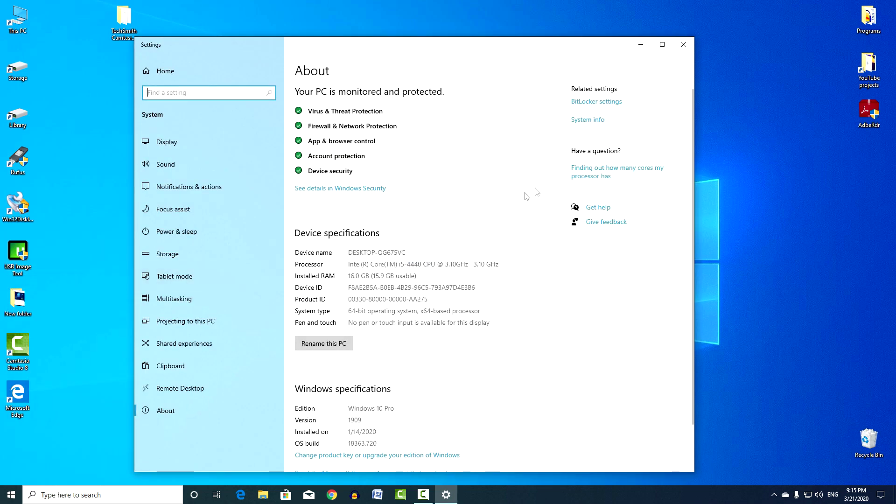
{"action": "left_click", "coordinate": [599, 120]}
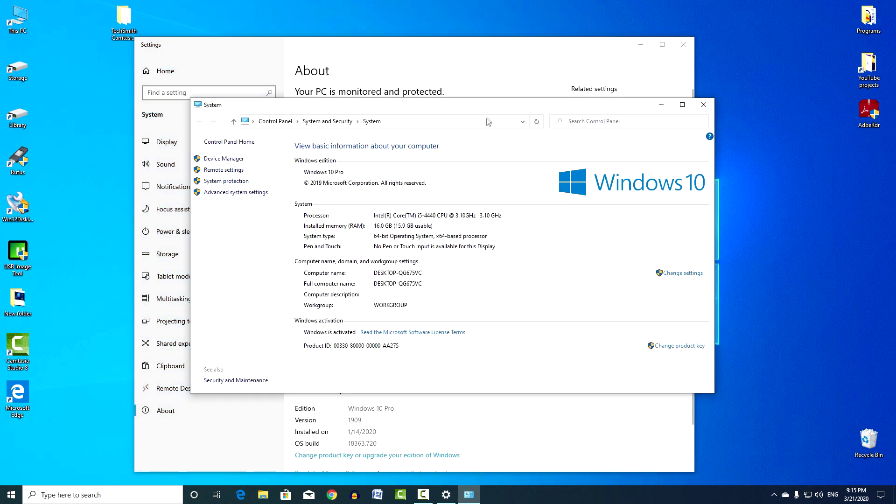
{"action": "left_click", "coordinate": [226, 181]}
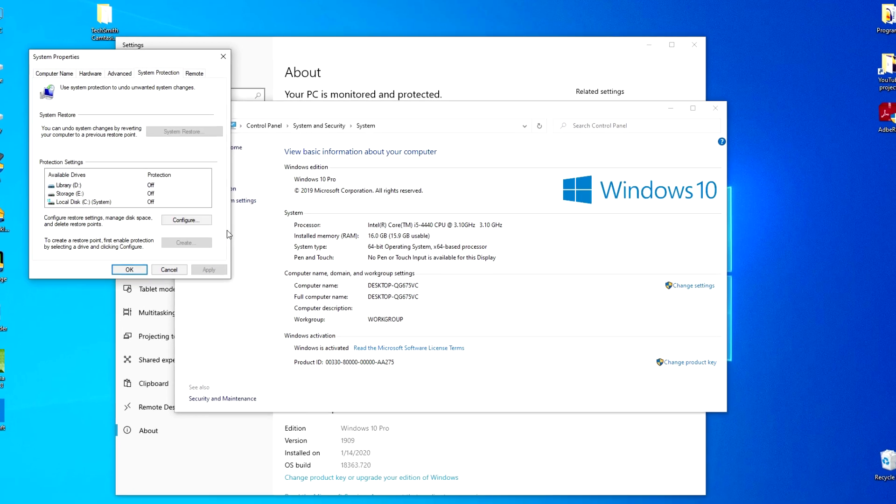
{"action": "left_click_drag", "start_coordinate": [124, 57], "coordinate": [459, 83]}
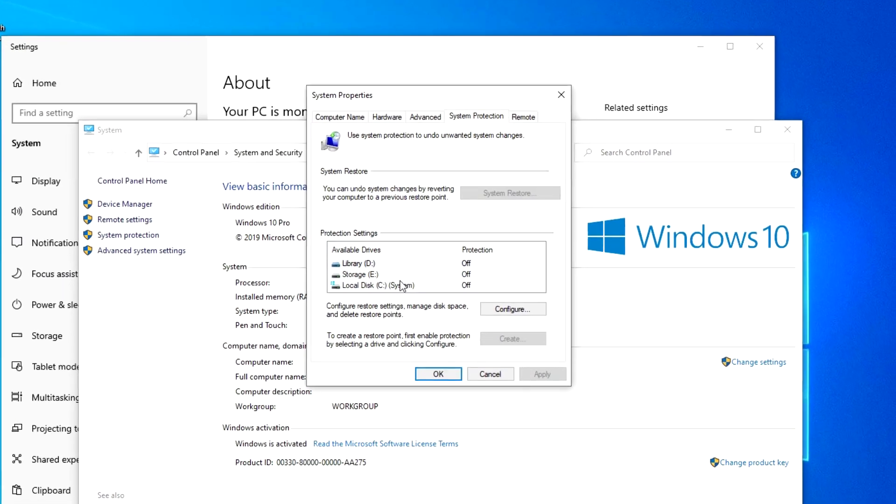
{"action": "left_click", "coordinate": [402, 286]}
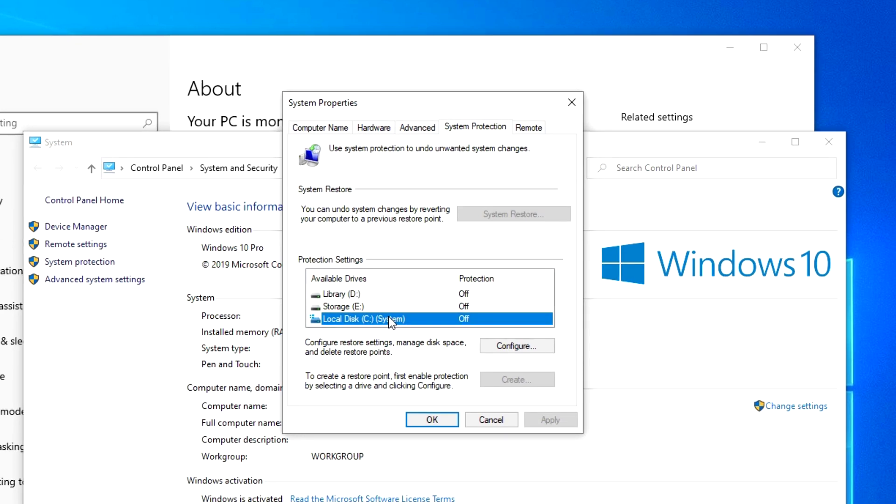
{"action": "left_click", "coordinate": [517, 349]}
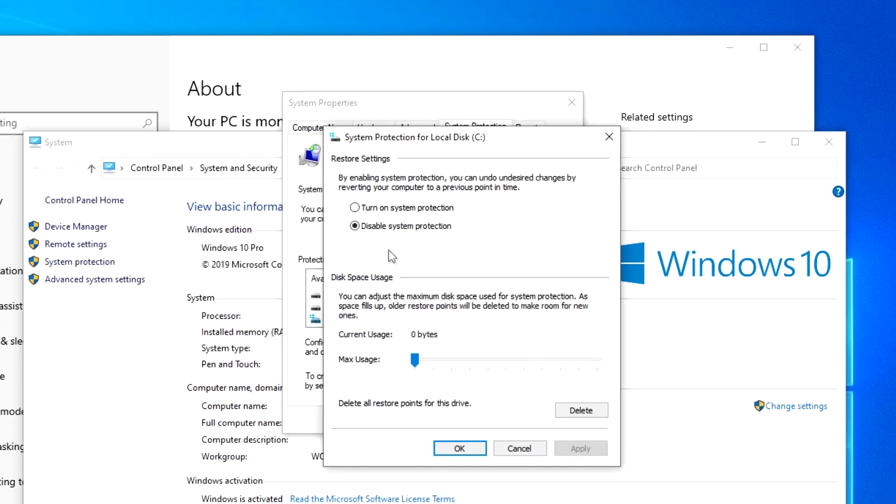
Turn on protection for Local Disk (C:) with 5% (5.56 GB) maximum usage and apply it
{"action": "left_click", "coordinate": [355, 208]}
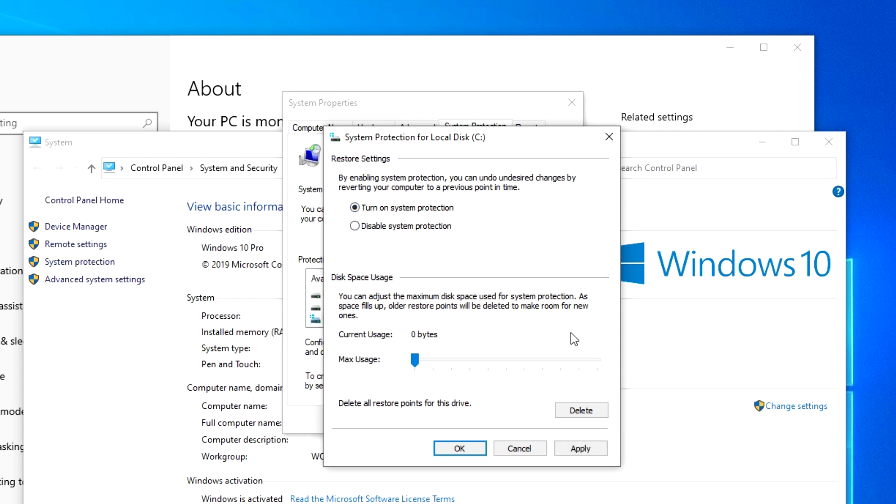
{"action": "left_click", "coordinate": [416, 361]}
{"action": "left_click_drag", "start_coordinate": [419, 361], "coordinate": [427, 369]}
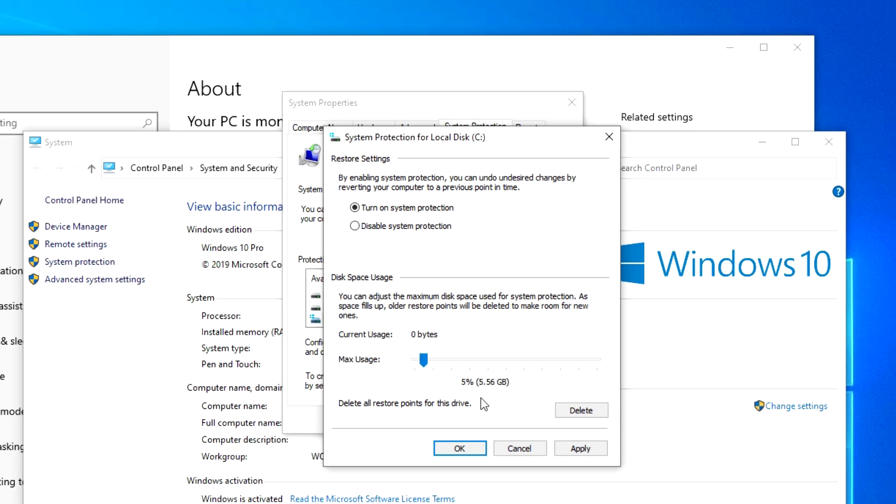
{"action": "left_click", "coordinate": [568, 446]}
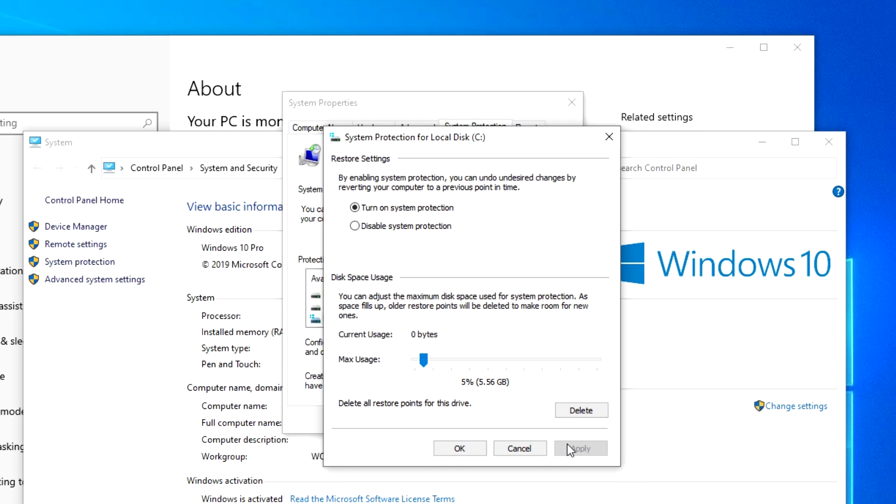
{"action": "left_click", "coordinate": [452, 445]}
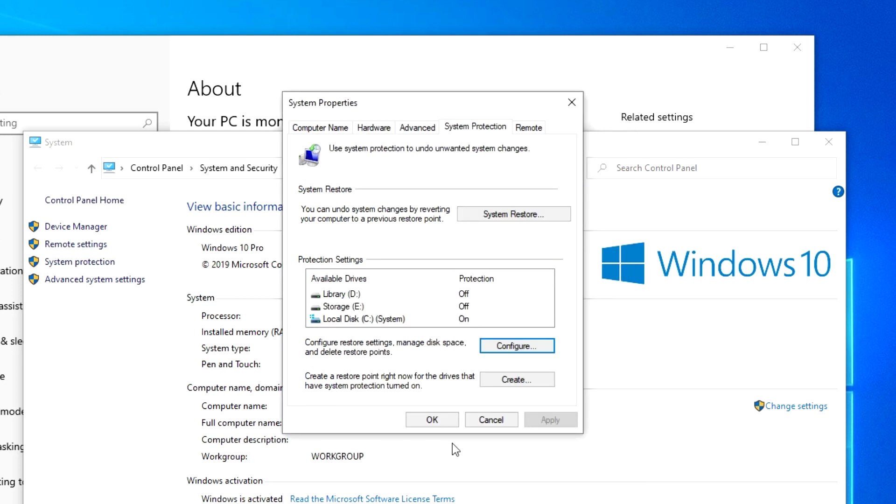
{"action": "left_click", "coordinate": [521, 379]}
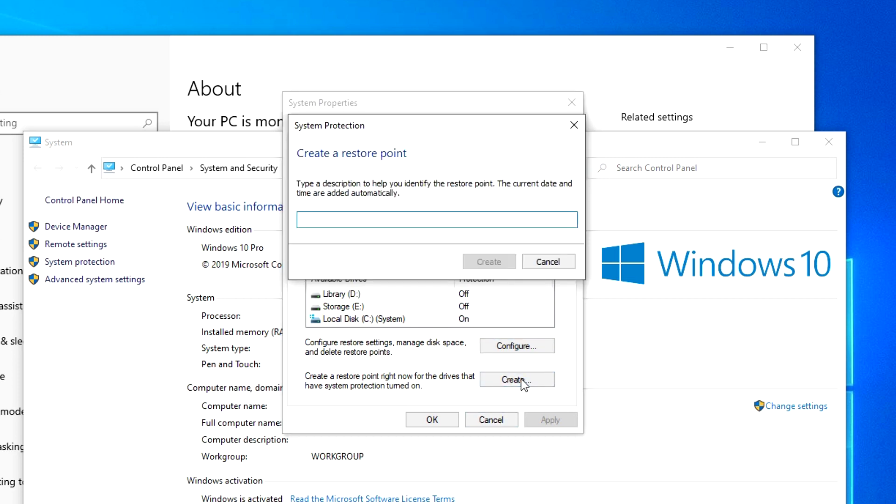
Create restore point '1212' for drive C, then close System Properties and the System window
{"action": "type", "text": "1212"}
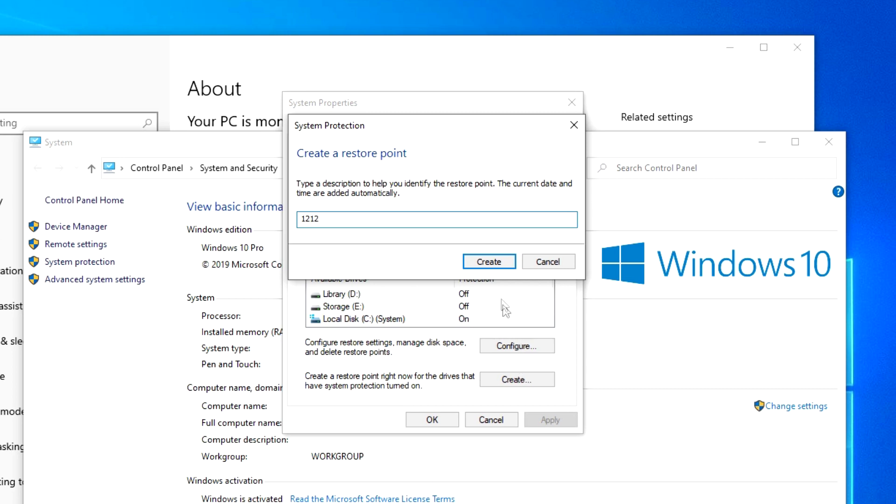
{"action": "left_click", "coordinate": [498, 264]}
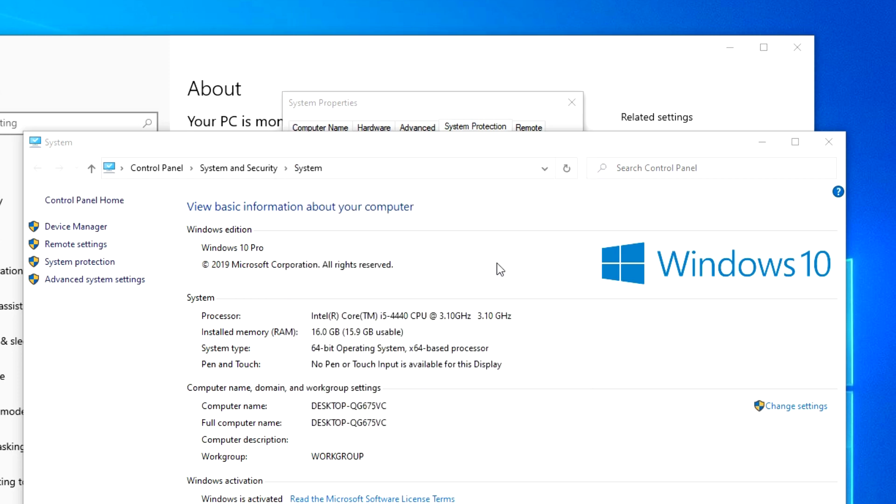
{"action": "left_click", "coordinate": [515, 273]}
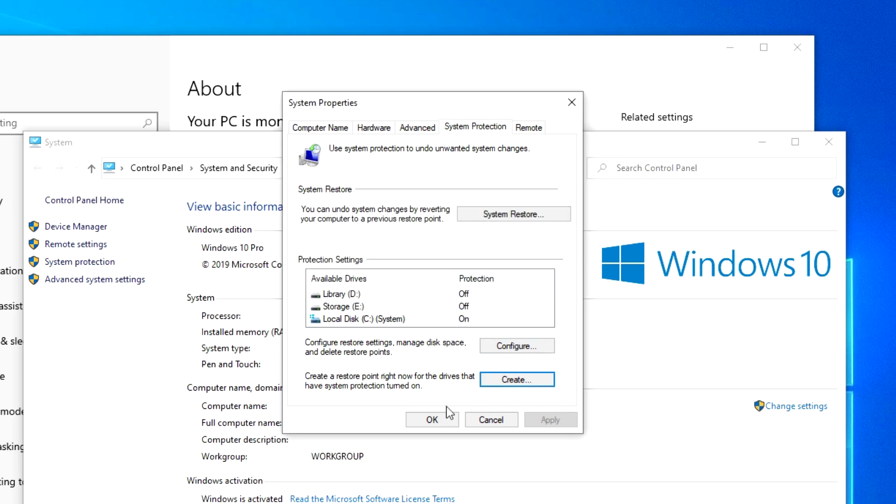
{"action": "left_click", "coordinate": [432, 419]}
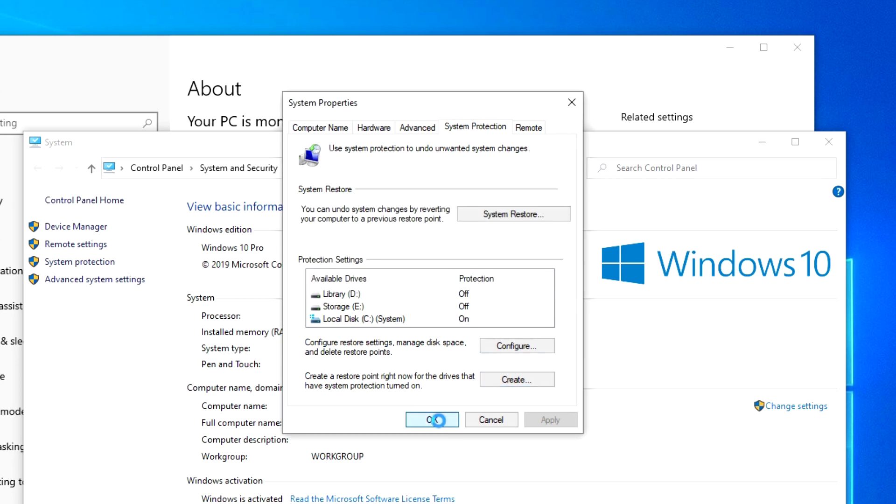
{"action": "left_click", "coordinate": [837, 144]}
Close the Settings About window and restart into advanced startup from the Win+X menu
{"action": "left_click", "coordinate": [797, 48]}
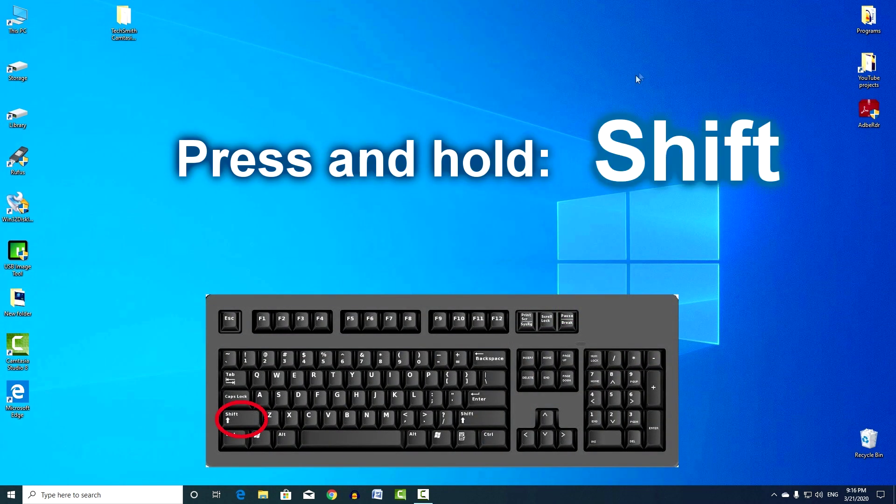
{"action": "key", "text": "super+x"}
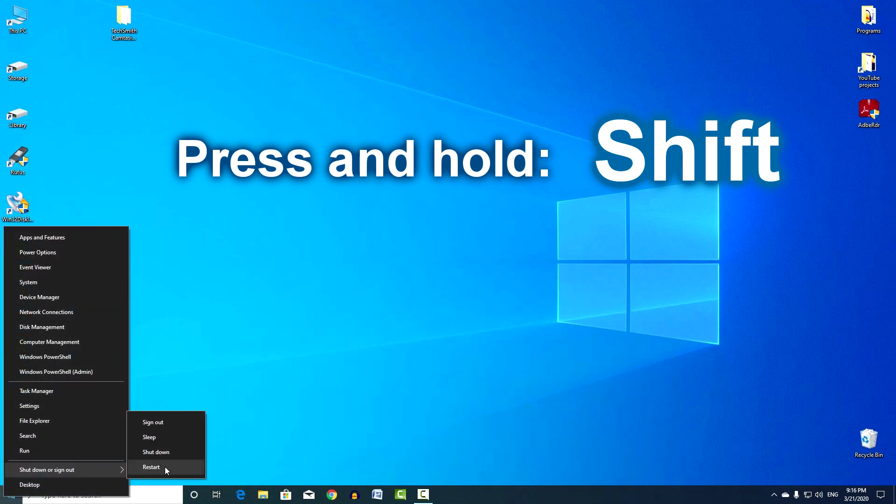
Launch System Restore from Troubleshoot > Advanced options and enter the account password
{"action": "left_click", "coordinate": [165, 467], "text": "shift"}
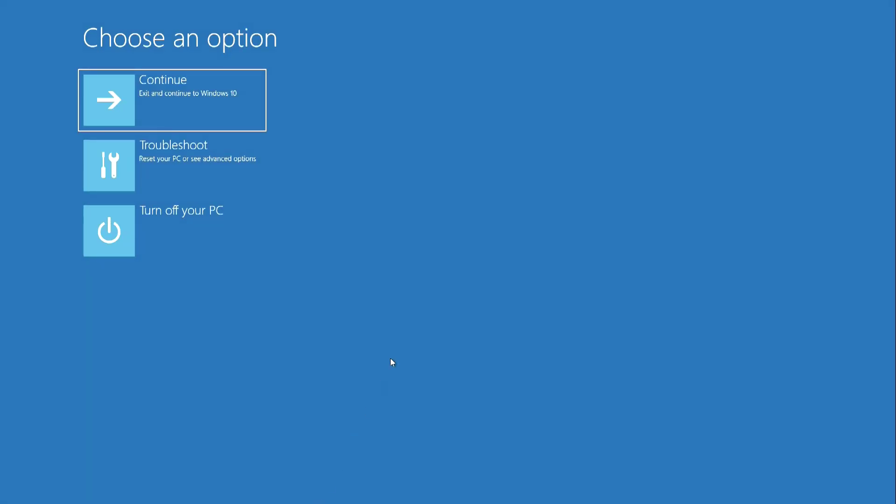
{"action": "left_click", "coordinate": [227, 174]}
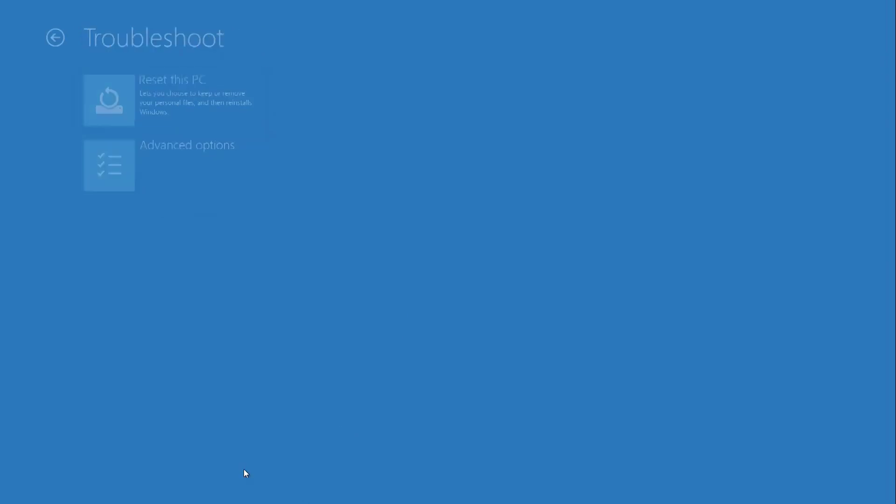
{"action": "left_click", "coordinate": [198, 155]}
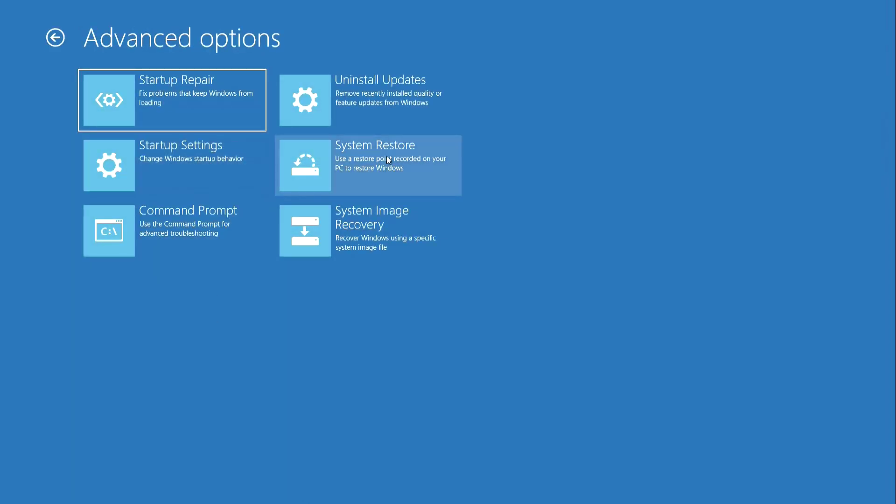
{"action": "left_click", "coordinate": [386, 156]}
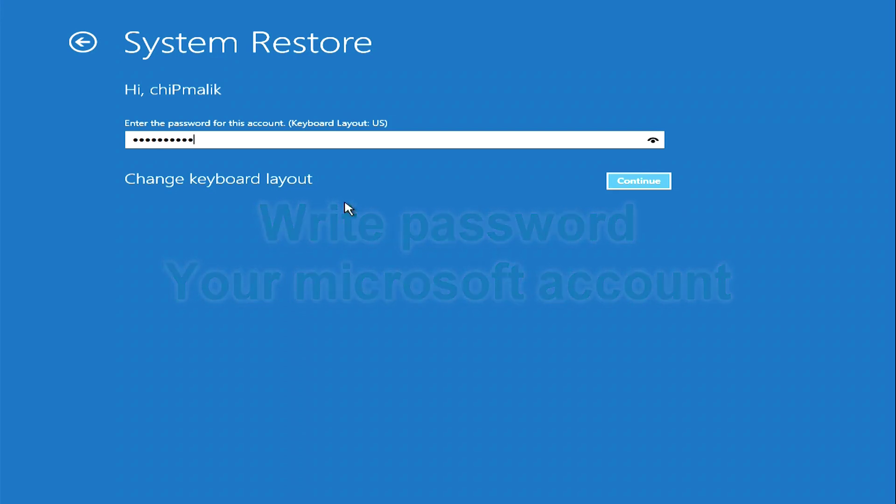
{"action": "left_click", "coordinate": [660, 182]}
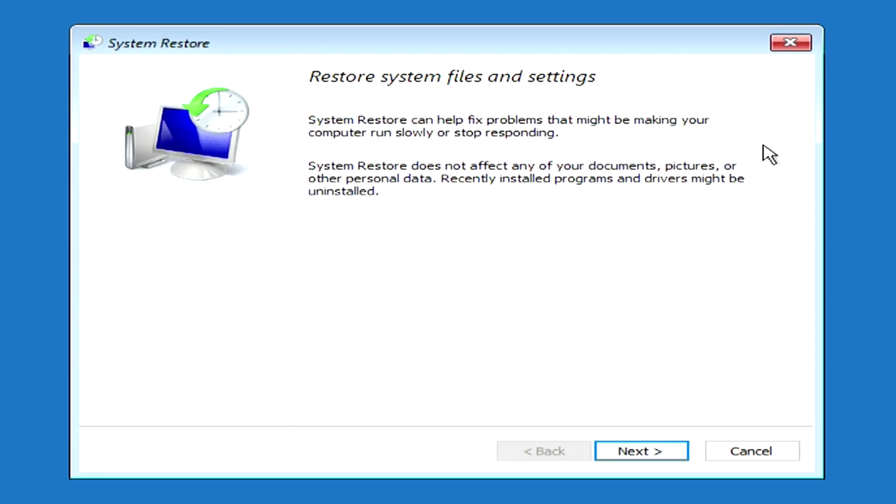
Select the 1212 restore point from 3/21/2020 and finish the wizard to the final warning
{"action": "left_click", "coordinate": [660, 455]}
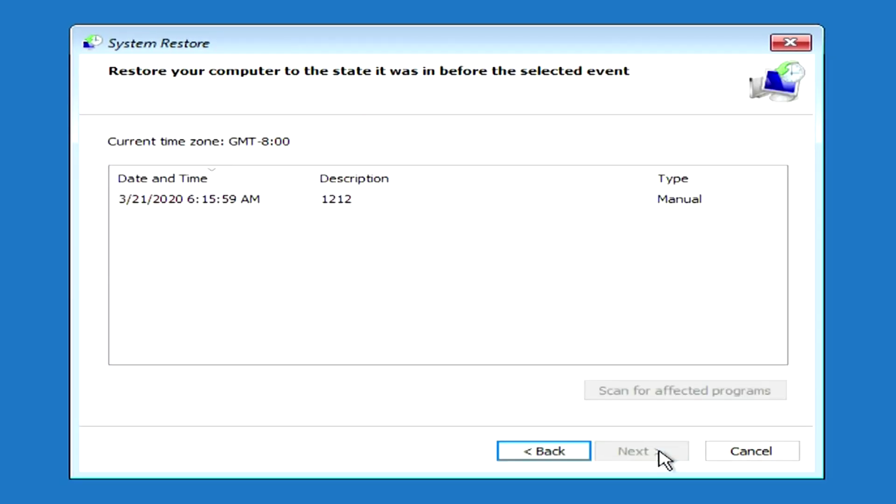
{"action": "left_click", "coordinate": [279, 203]}
{"action": "left_click", "coordinate": [641, 453]}
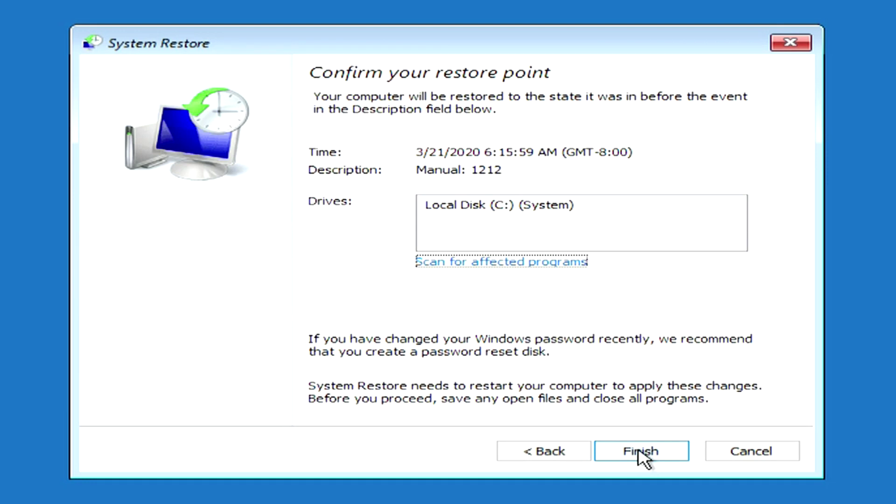
{"action": "left_click", "coordinate": [642, 452]}
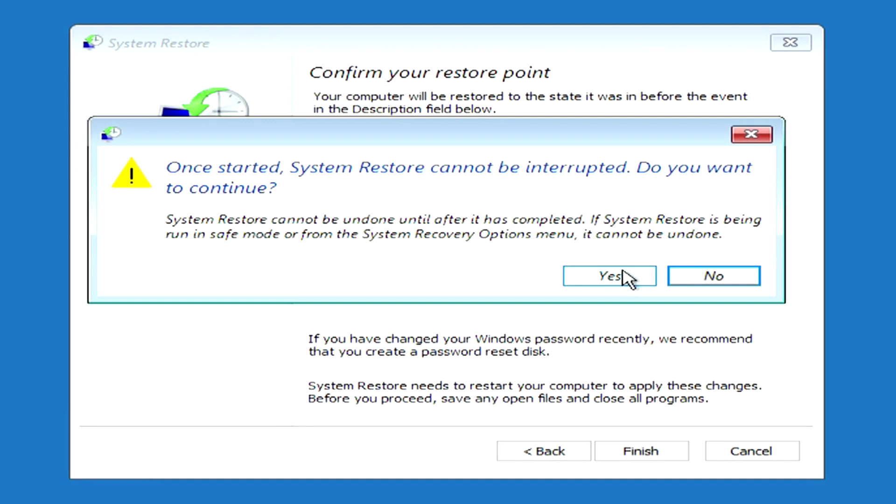
Confirm the restore to point 1212, then sign back in with the PIN after restart
{"action": "left_click", "coordinate": [609, 276]}
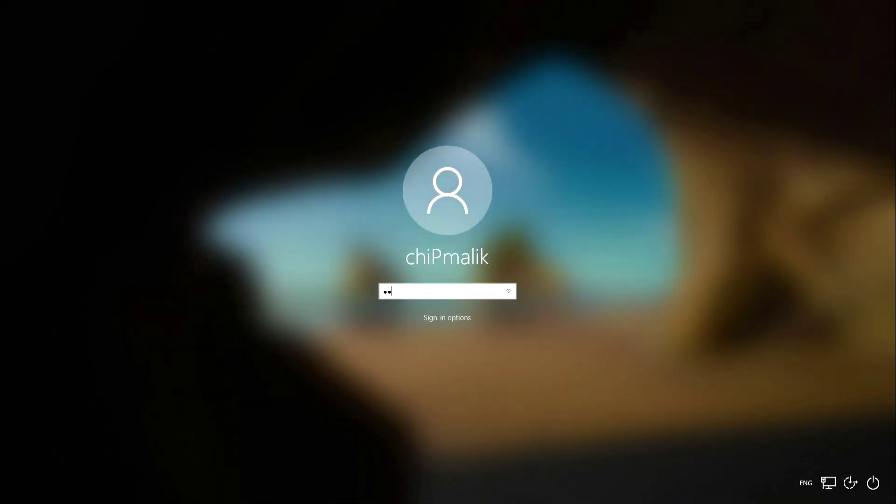
{"action": "key", "text": "Return"}
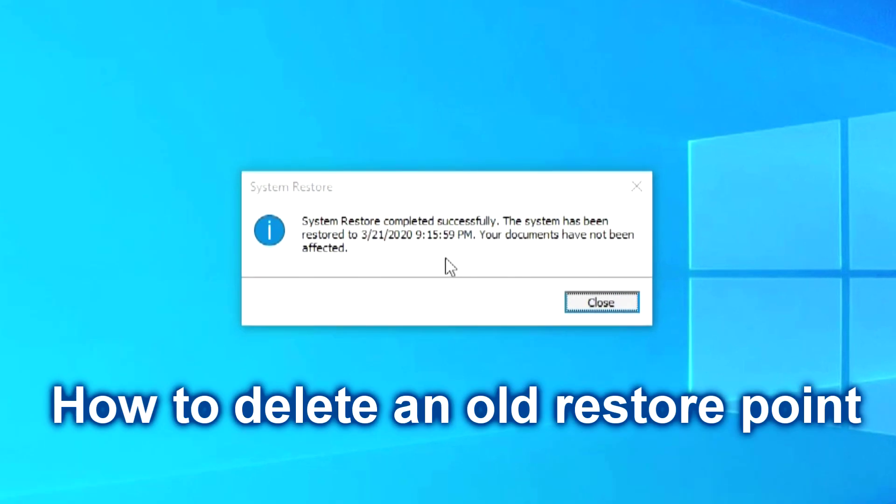
Dismiss the restore-completed message and open drive C's protection settings in System Properties
{"action": "left_click", "coordinate": [593, 303]}
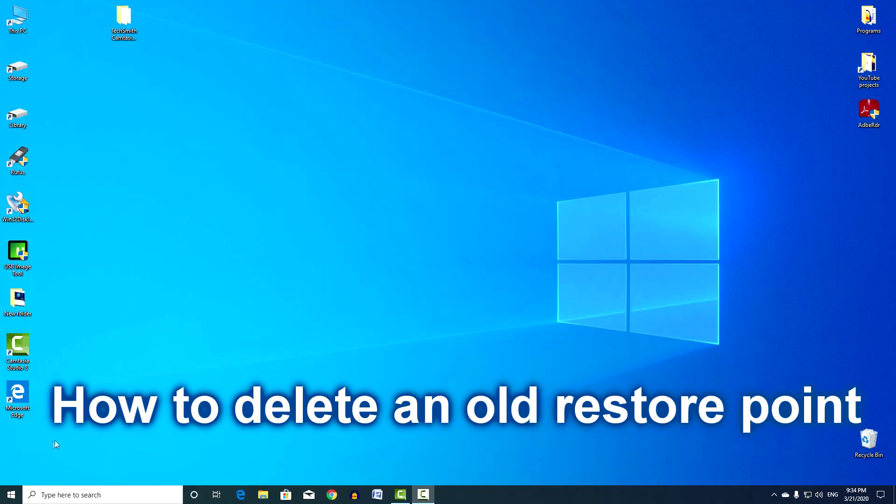
{"action": "right_click", "coordinate": [17, 488]}
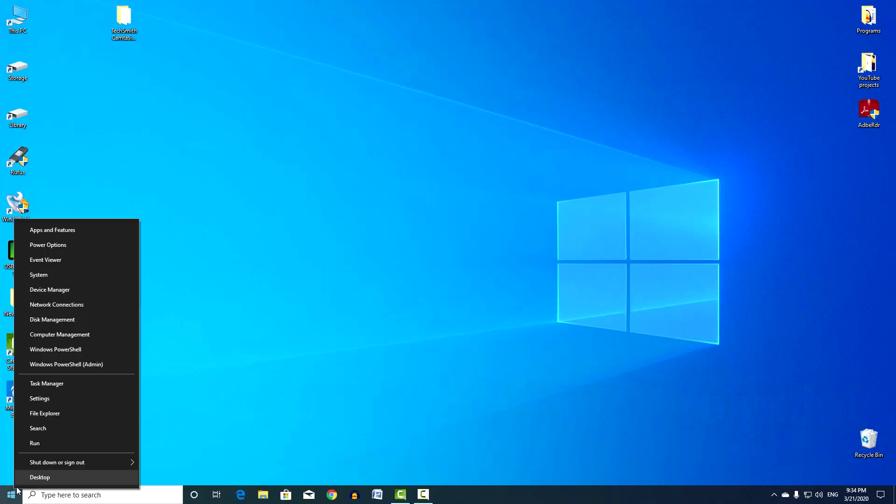
{"action": "left_click", "coordinate": [52, 278]}
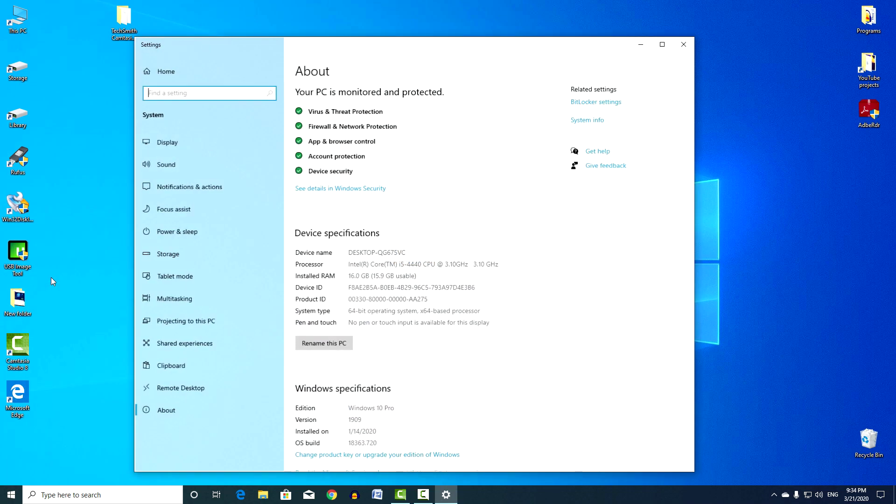
{"action": "left_click", "coordinate": [593, 120]}
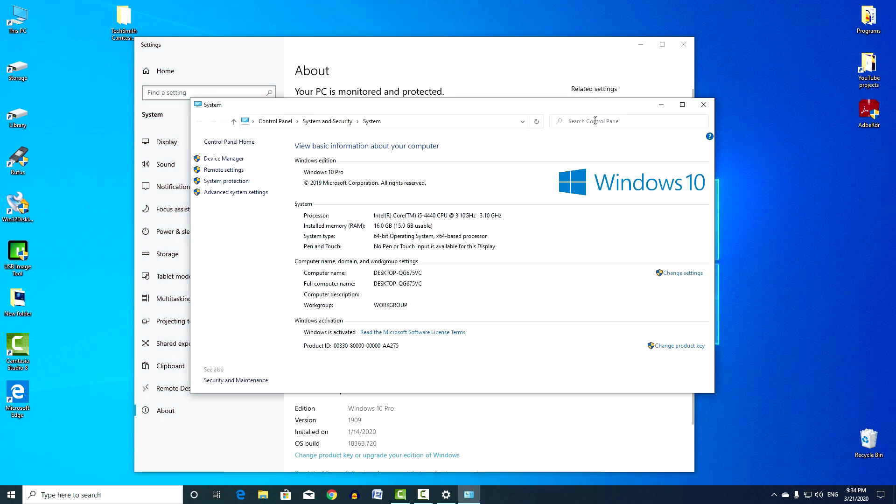
{"action": "left_click", "coordinate": [218, 185]}
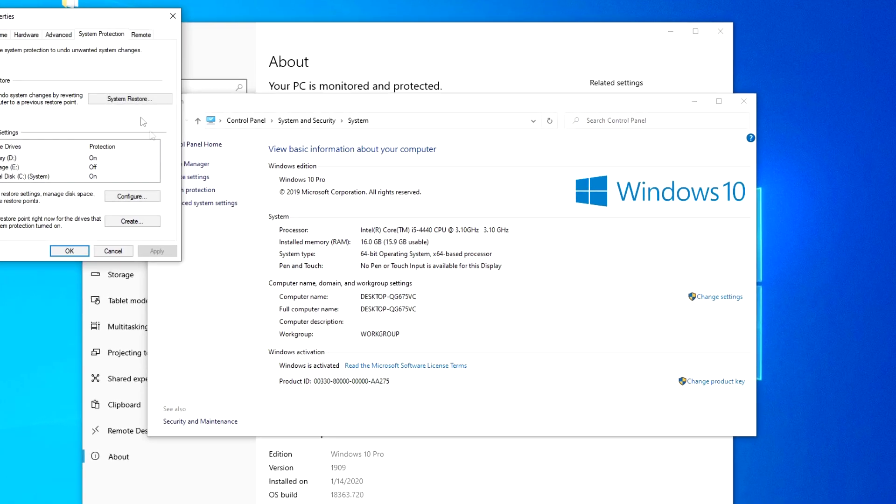
{"action": "left_click_drag", "start_coordinate": [78, 21], "coordinate": [462, 77]}
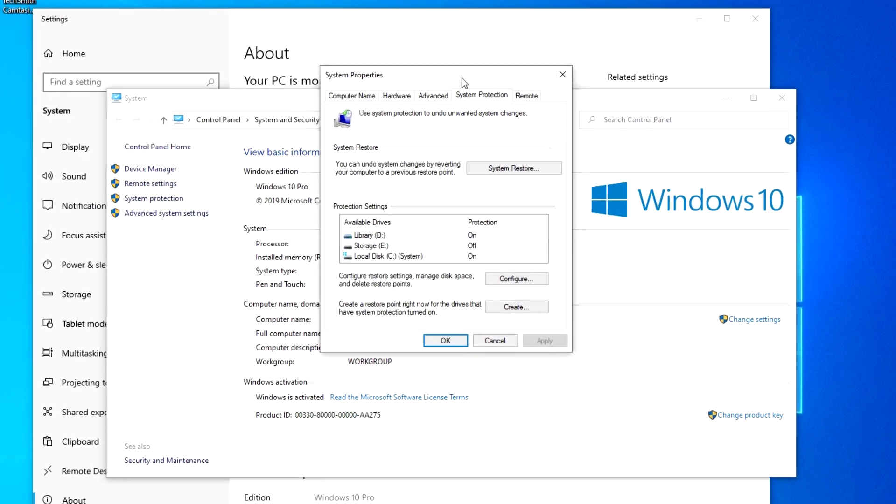
{"action": "left_click", "coordinate": [404, 260]}
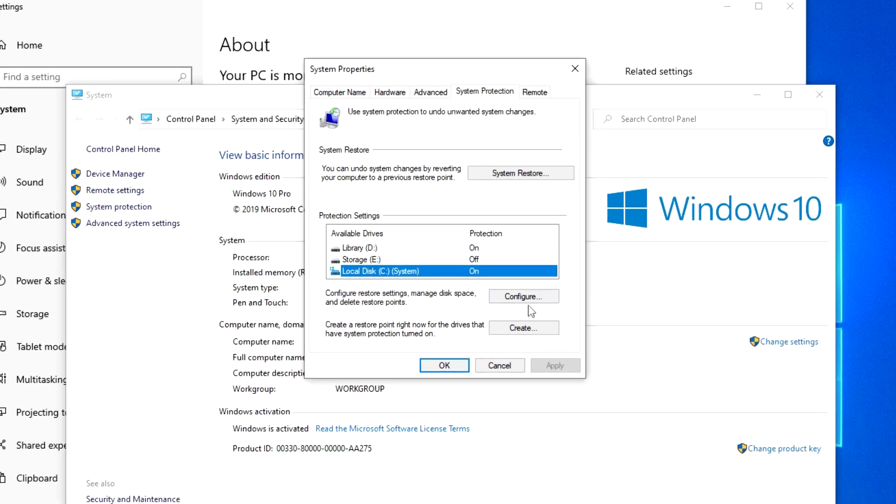
{"action": "left_click", "coordinate": [531, 299]}
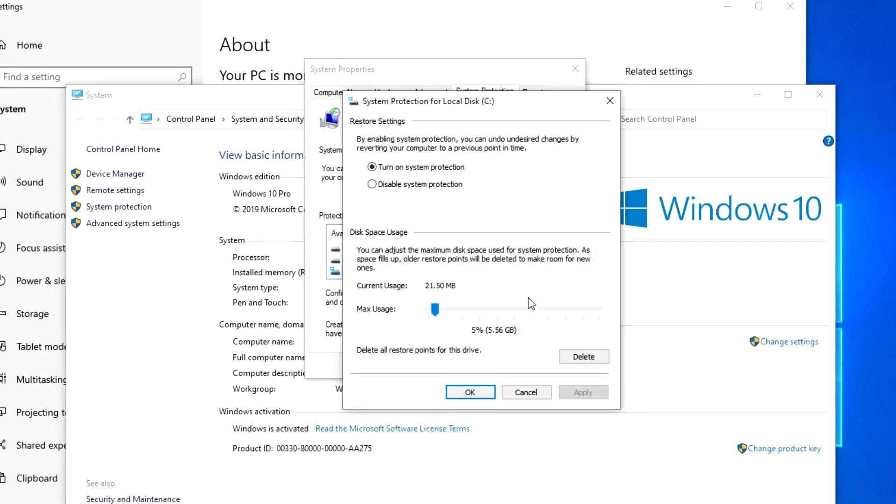
Delete all restore points on drive C, then close System Properties, System and Settings
{"action": "left_click", "coordinate": [583, 357]}
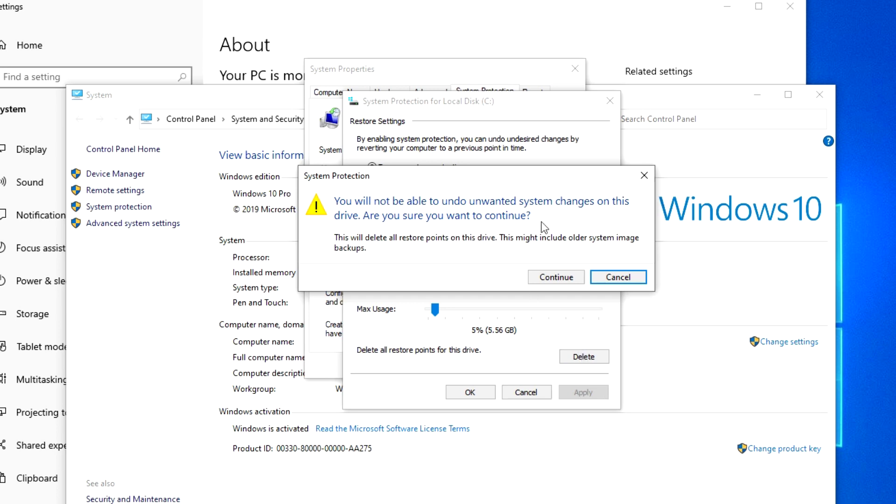
{"action": "left_click", "coordinate": [562, 281]}
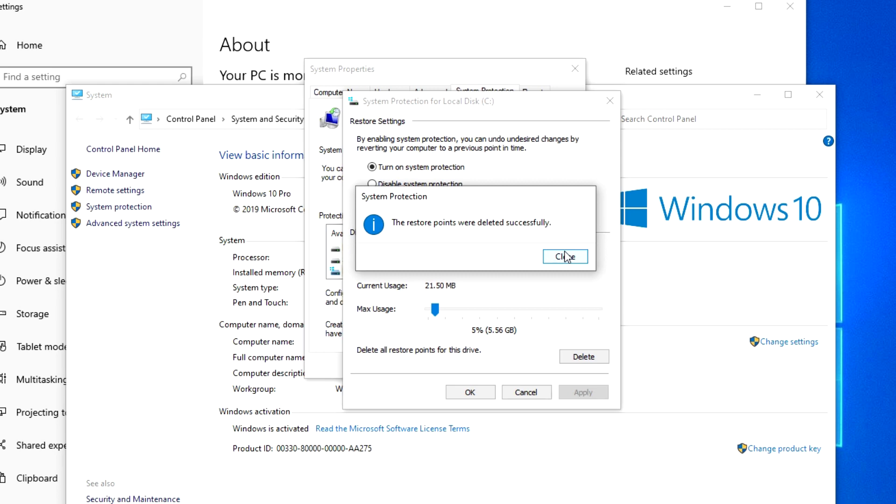
{"action": "left_click", "coordinate": [567, 257]}
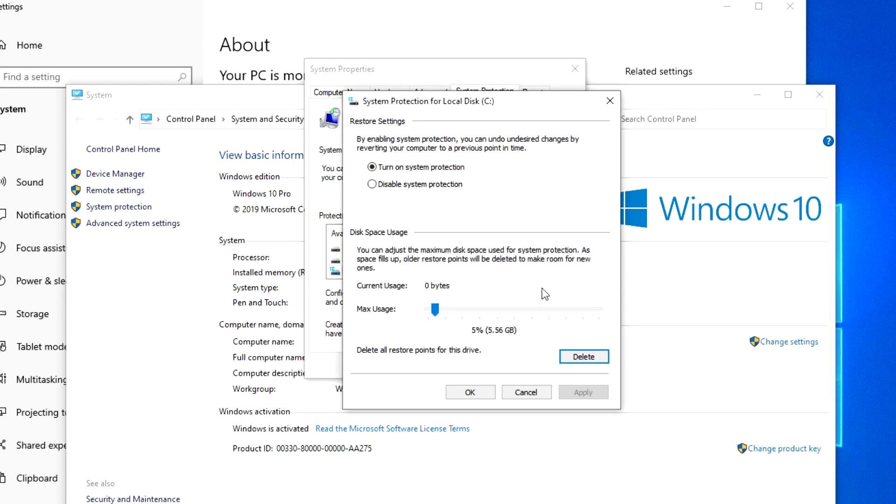
{"action": "left_click", "coordinate": [470, 392]}
{"action": "left_click", "coordinate": [446, 422]}
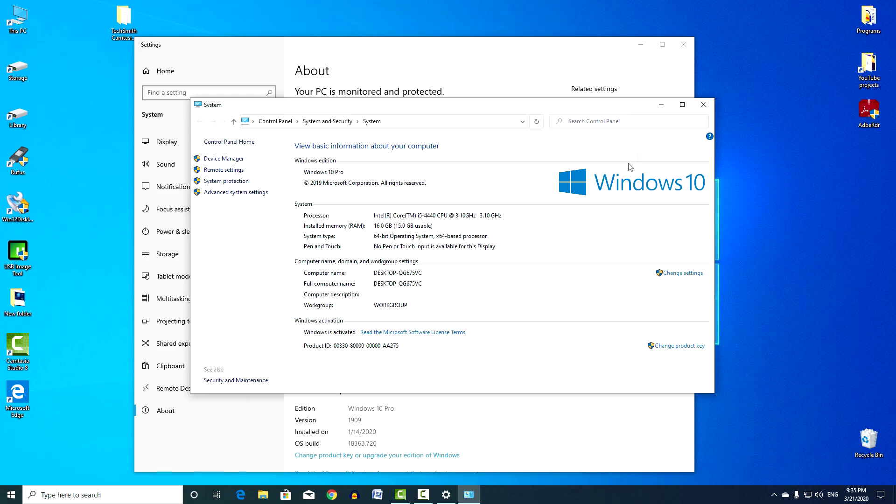
{"action": "left_click", "coordinate": [704, 104]}
{"action": "left_click", "coordinate": [683, 44]}
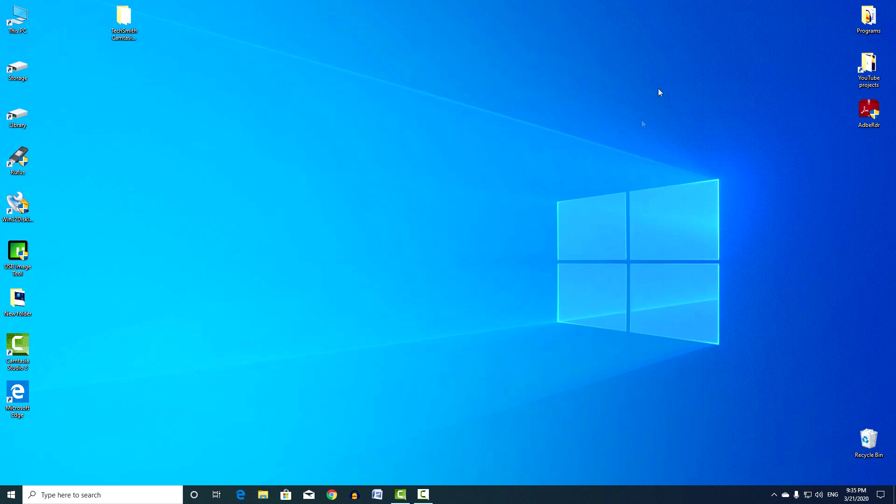